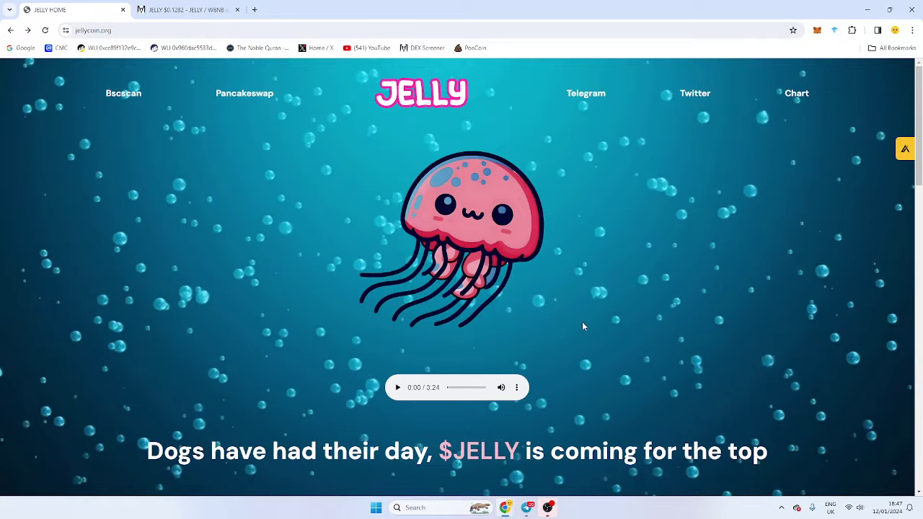
scroll(706, 289, down, 2)
scroll(705, 289, down, 2)
scroll(706, 288, down, 4)
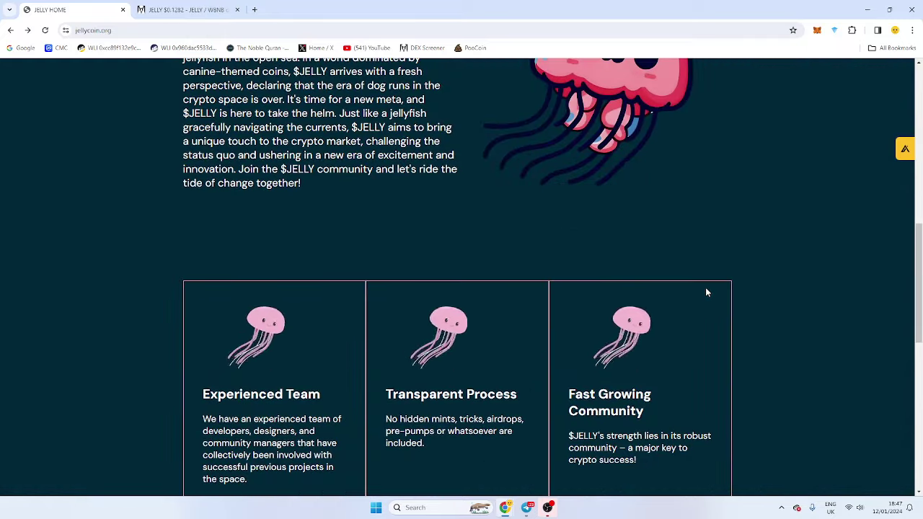
scroll(707, 292, down, 3)
scroll(707, 289, down, 3)
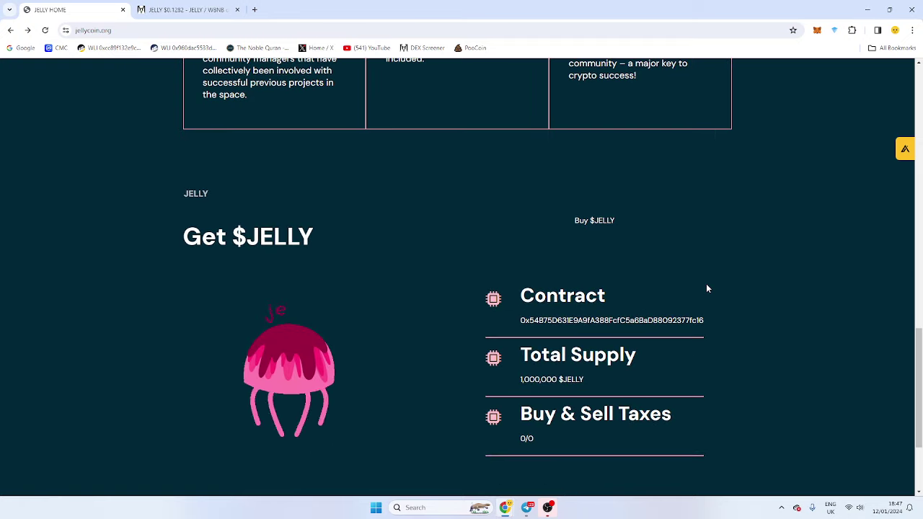
scroll(707, 289, down, 3)
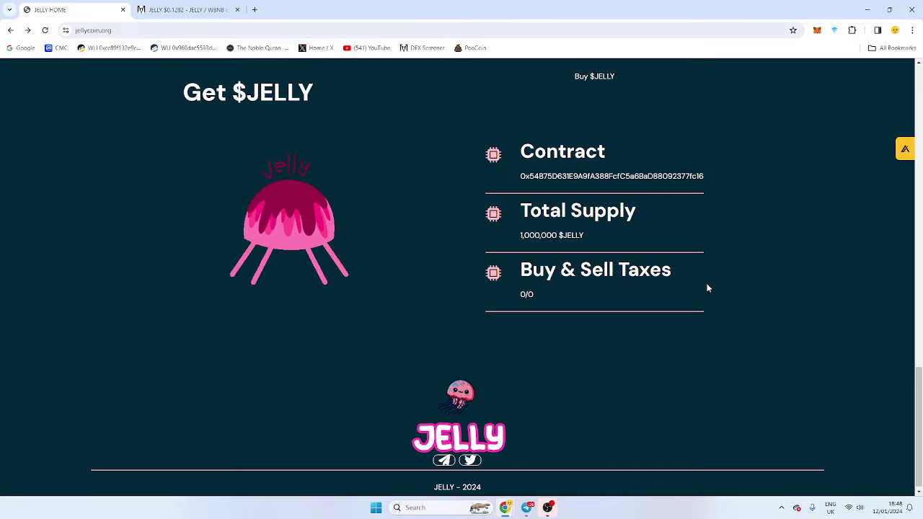
scroll(702, 291, up, 5)
scroll(664, 291, up, 10)
scroll(377, 241, up, 3)
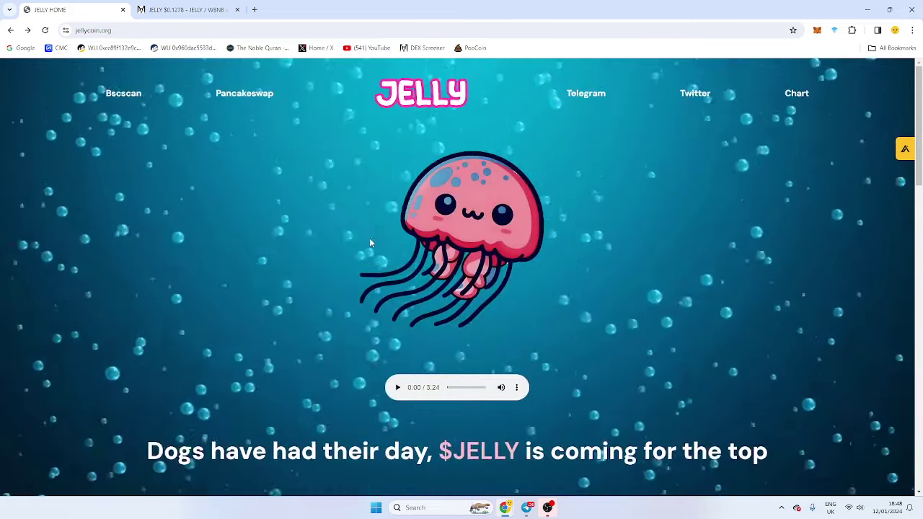
click(189, 9)
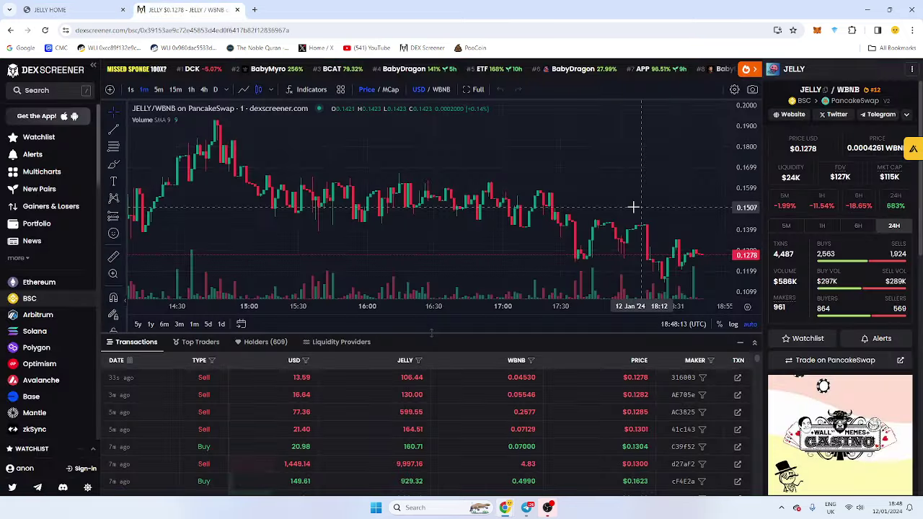
scroll(629, 216, down, 2)
scroll(628, 216, down, 3)
scroll(628, 220, down, 3)
scroll(629, 216, down, 3)
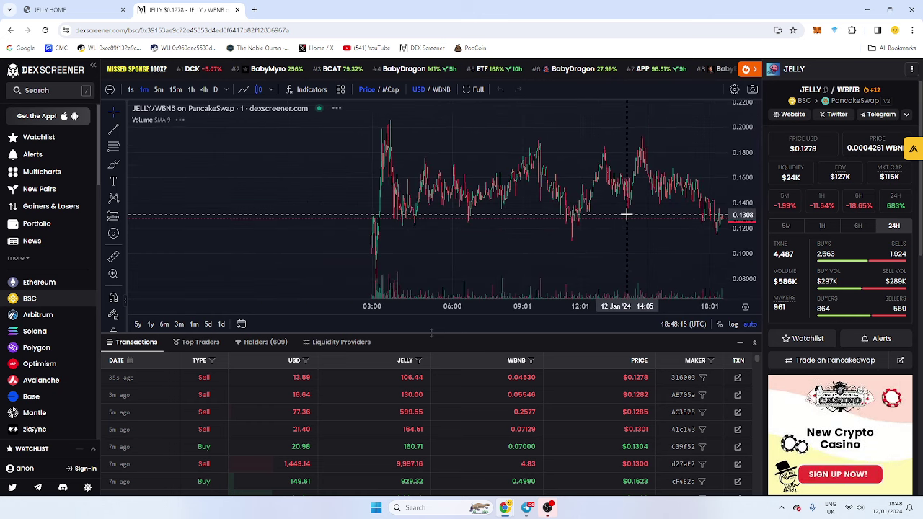
scroll(629, 216, down, 3)
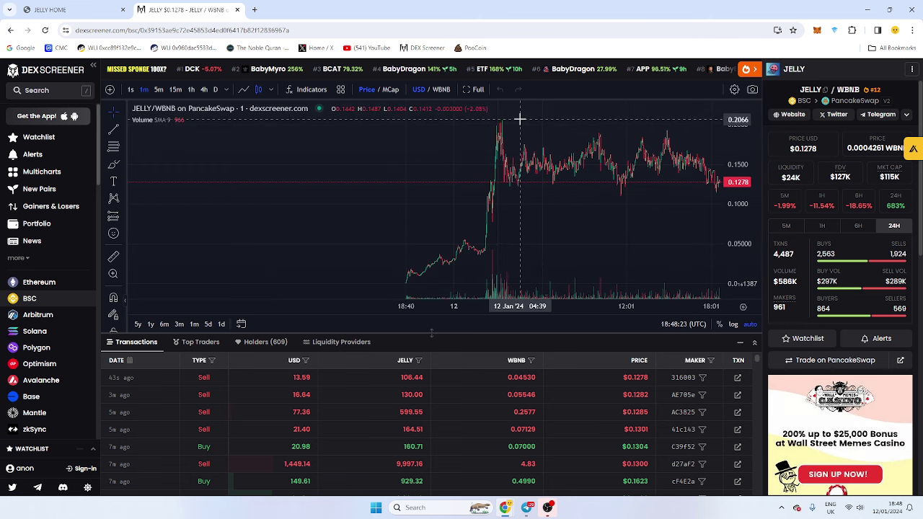
drag(583, 179, 531, 185)
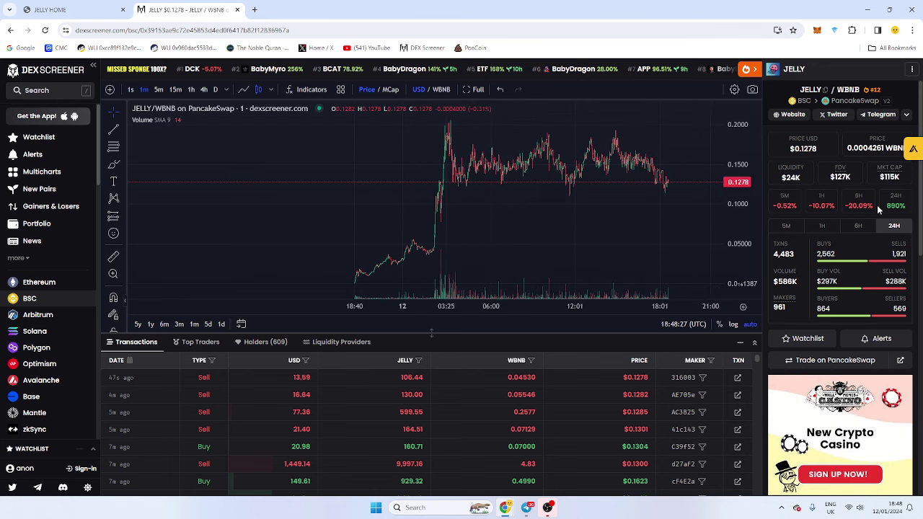
drag(773, 271, 802, 289)
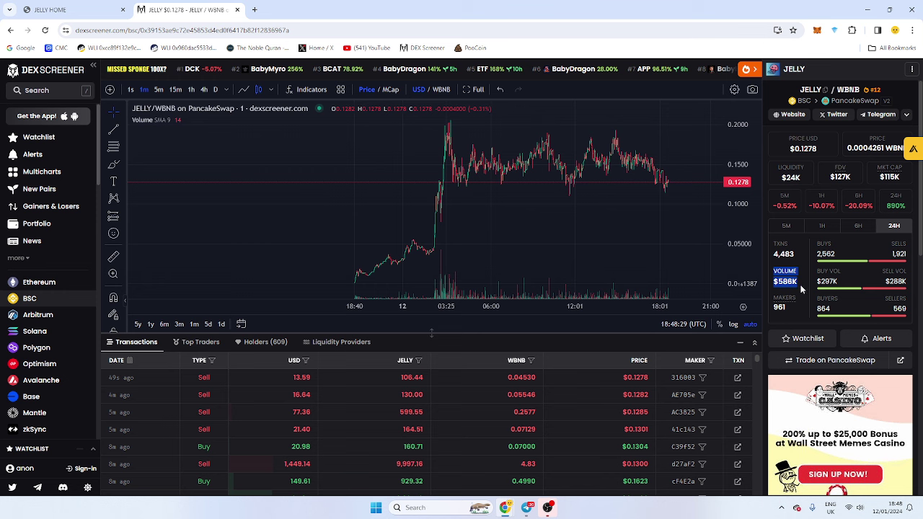
click(802, 285)
scroll(451, 430, down, 3)
scroll(163, 425, down, 2)
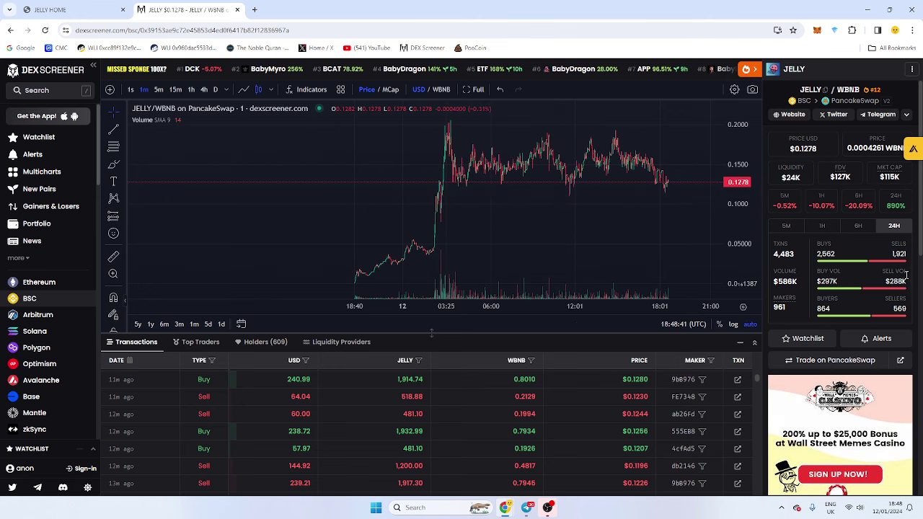
scroll(895, 275, down, 2)
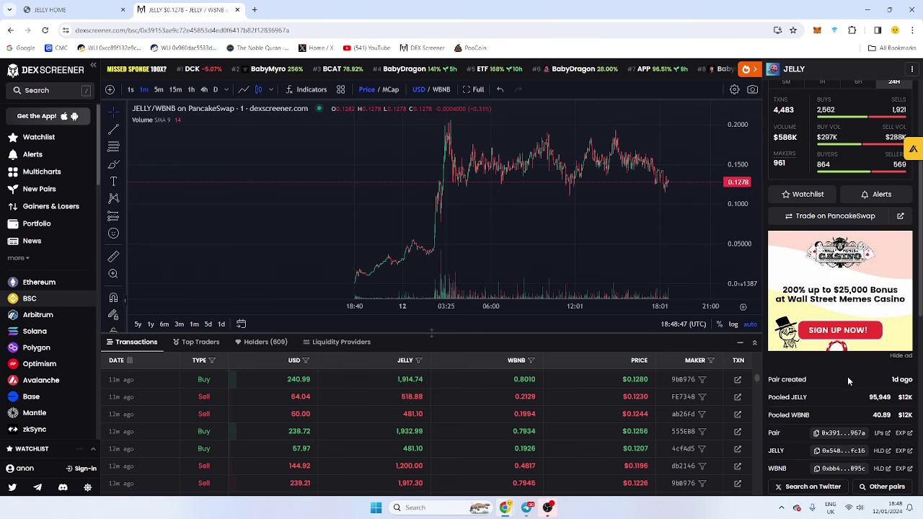
double_click(904, 416)
click(886, 416)
click(903, 451)
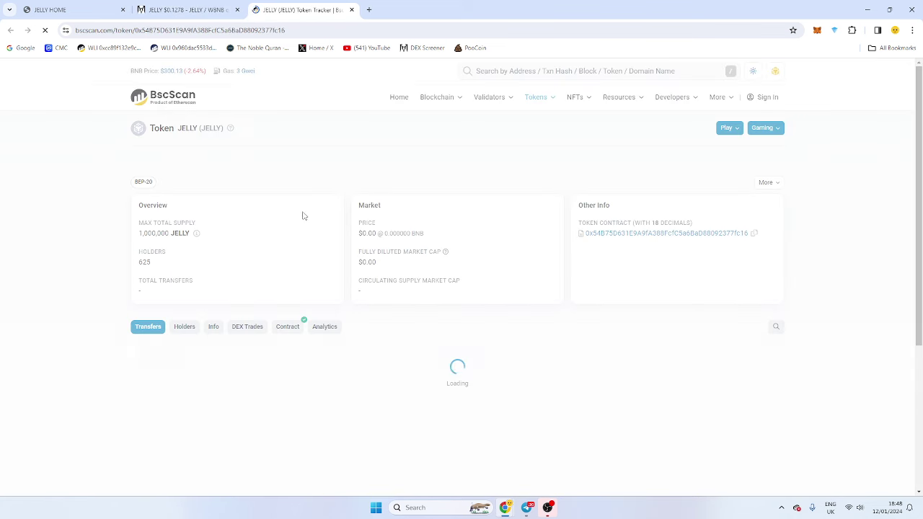
scroll(194, 193, down, 3)
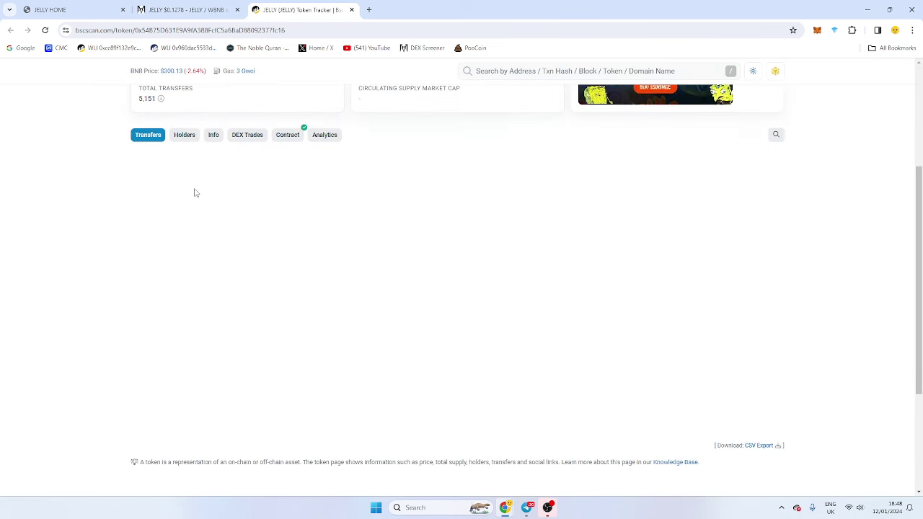
click(186, 139)
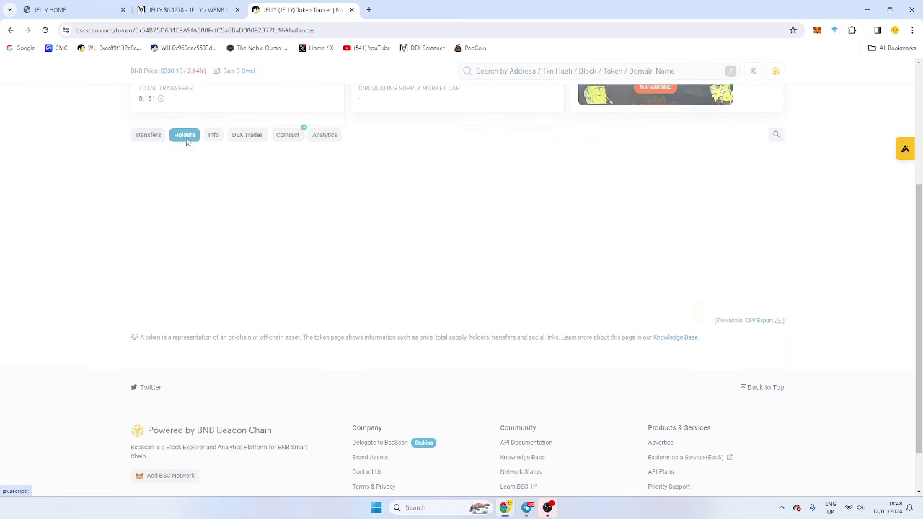
scroll(180, 207, up, 1)
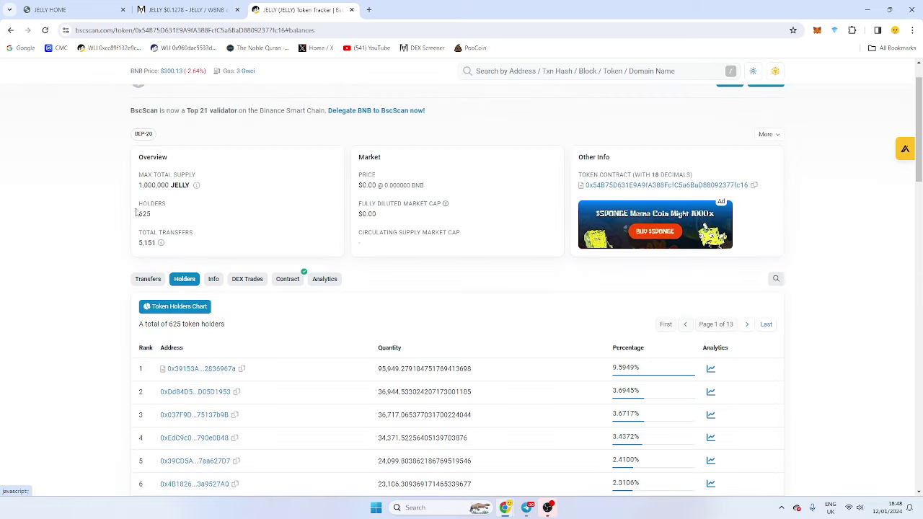
Highlight the 625 token holders count on BscScan's JELLY page, then clear the highlight.
drag(137, 204, 172, 226)
click(172, 226)
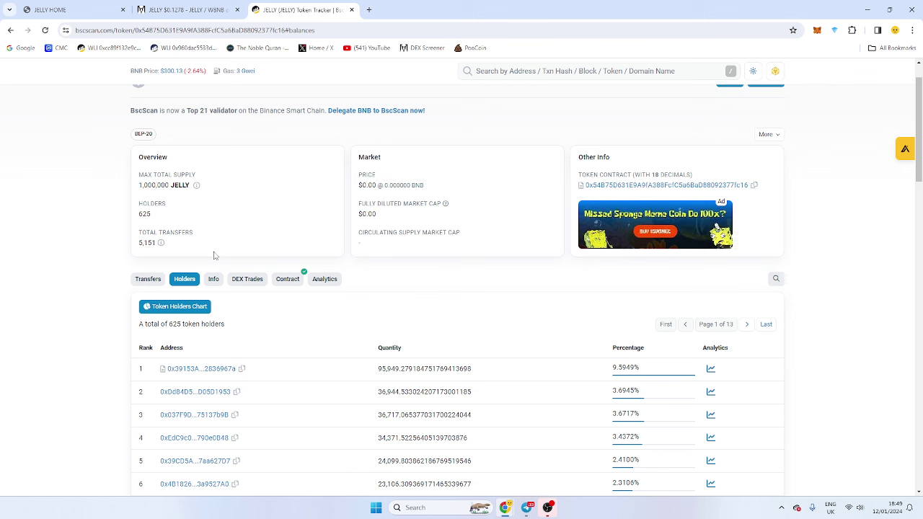
Return to the DEX Screener JELLY/WBNB chart showing the $0.1278 price.
click(139, 209)
click(184, 10)
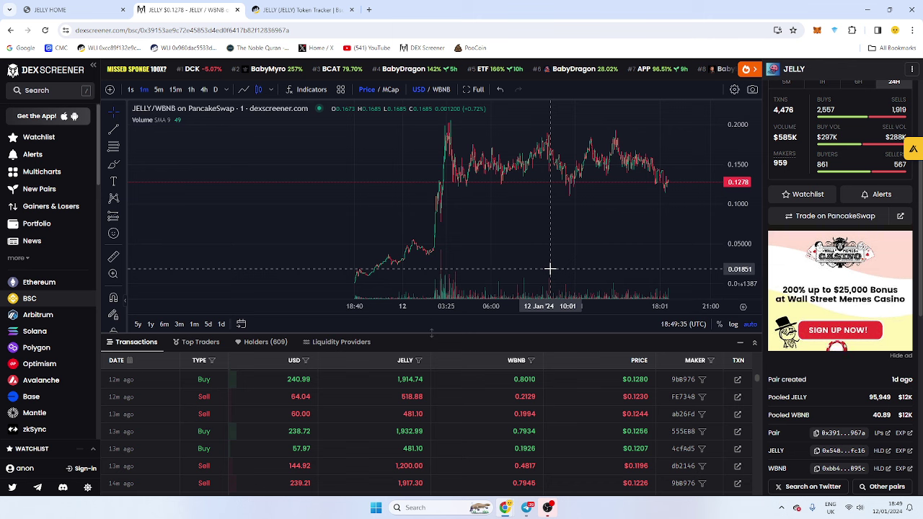
scroll(817, 216, up, 2)
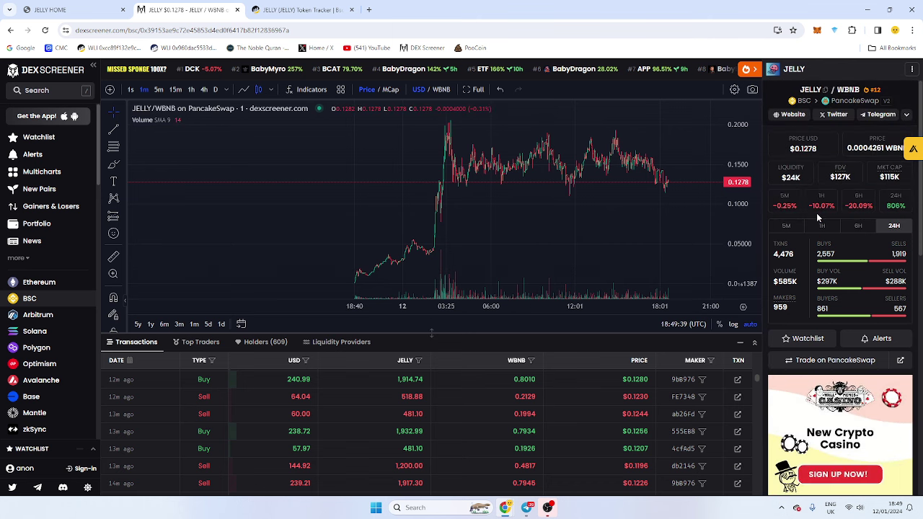